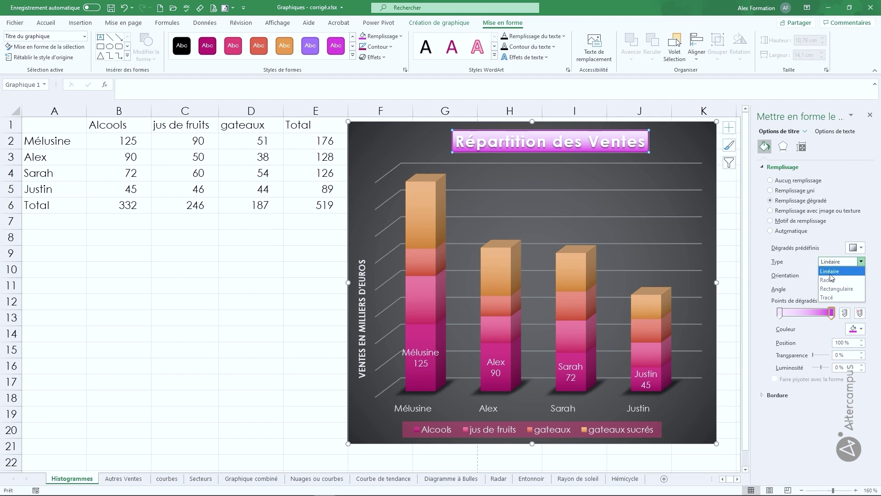
# Step: Make the chart title's gradient fill linear and orient it diagonally at 135°
pyautogui.click(830, 272)
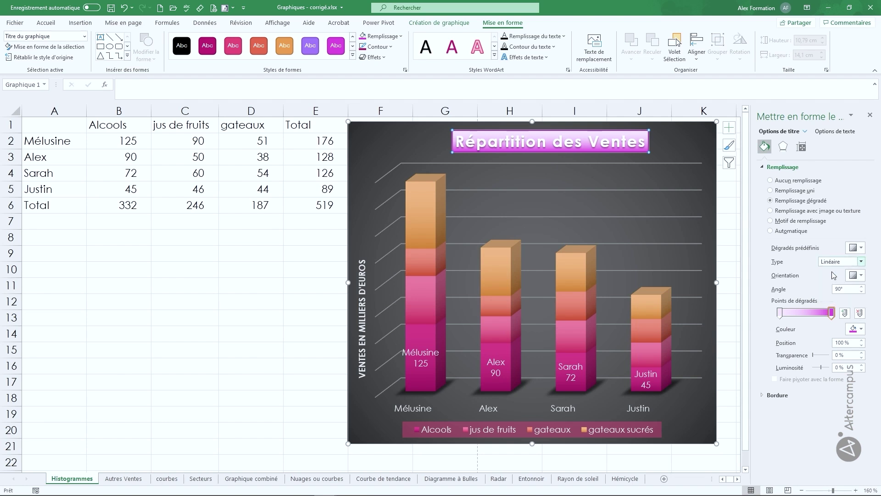
pyautogui.click(860, 276)
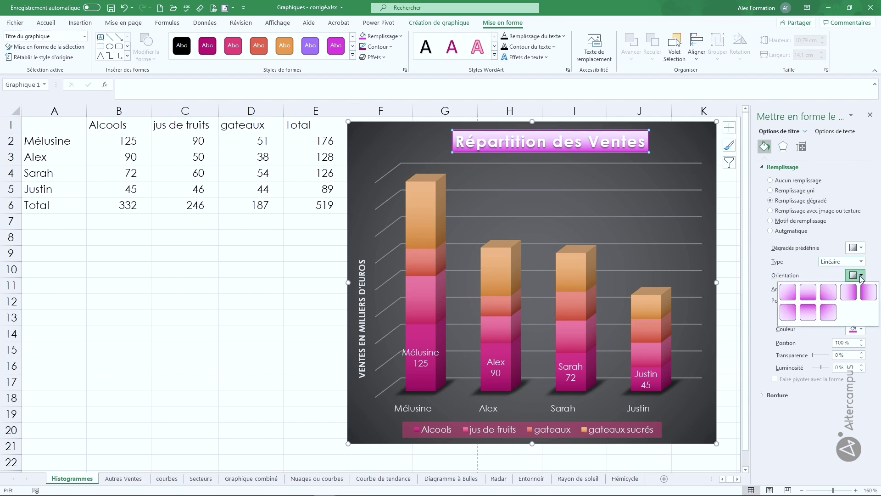
pyautogui.click(828, 295)
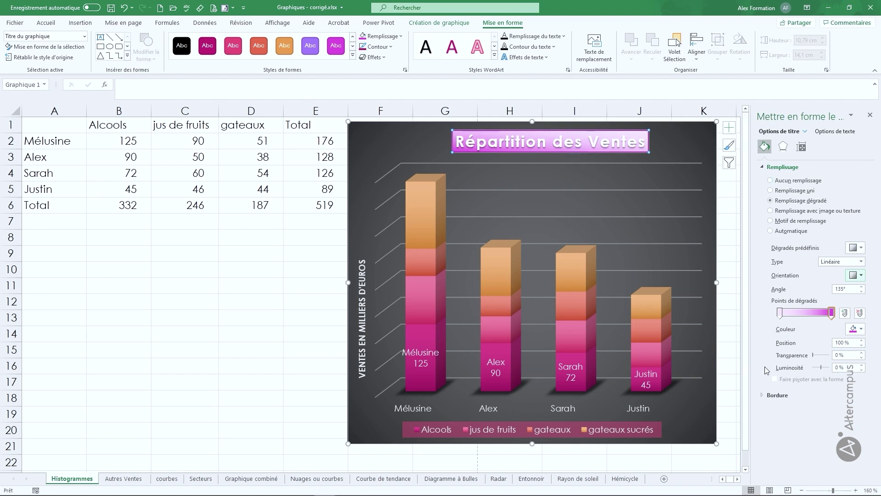
# Step: Examine the chart title's effect options for shadow, glow and soft edges
pyautogui.click(785, 147)
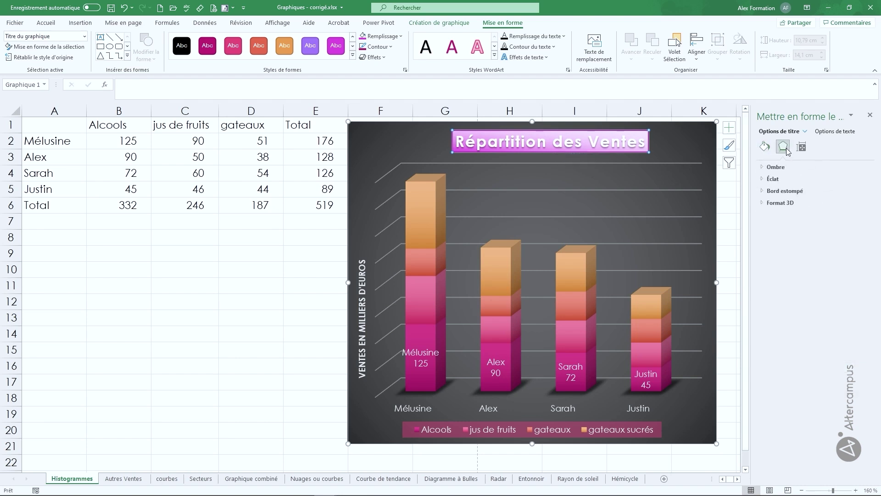
pyautogui.click(763, 168)
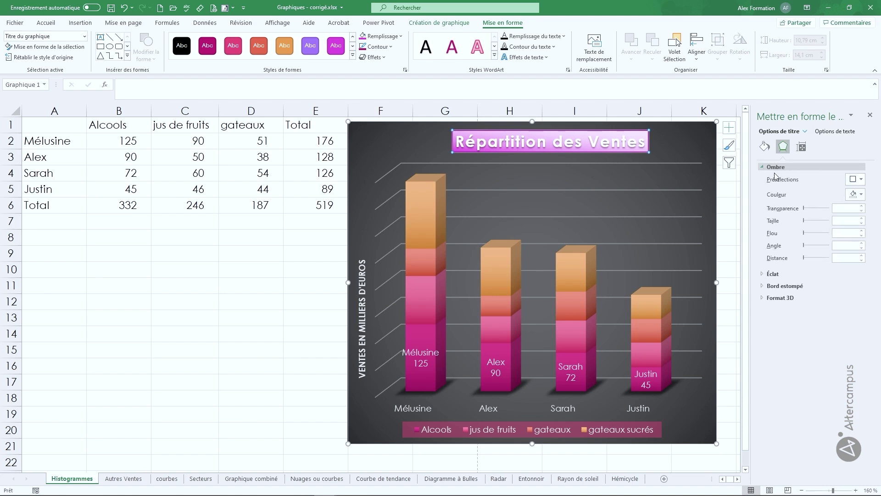
pyautogui.click(763, 275)
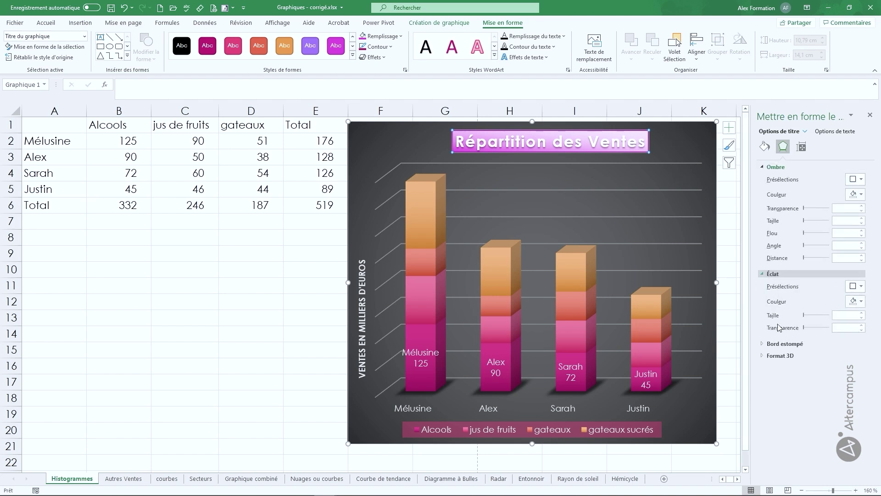
pyautogui.click(762, 344)
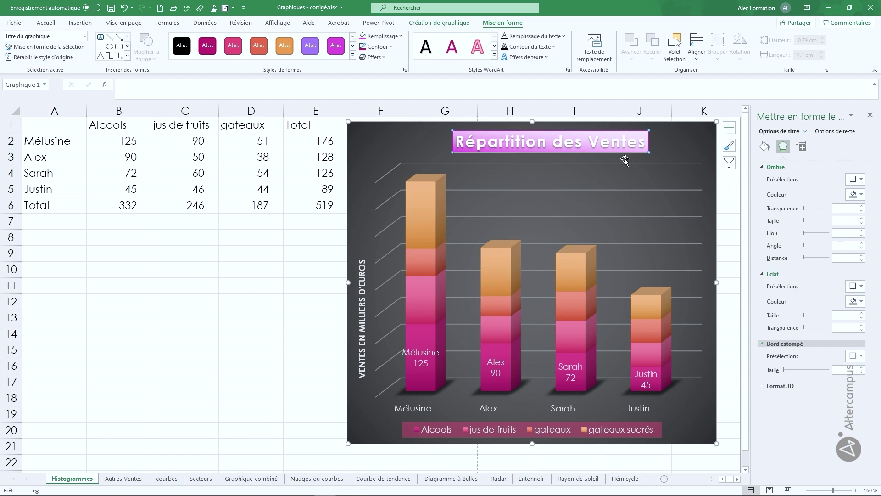
# Step: Select the vertical axis major gridlines and review their line and effect formatting options
pyautogui.click(468, 164)
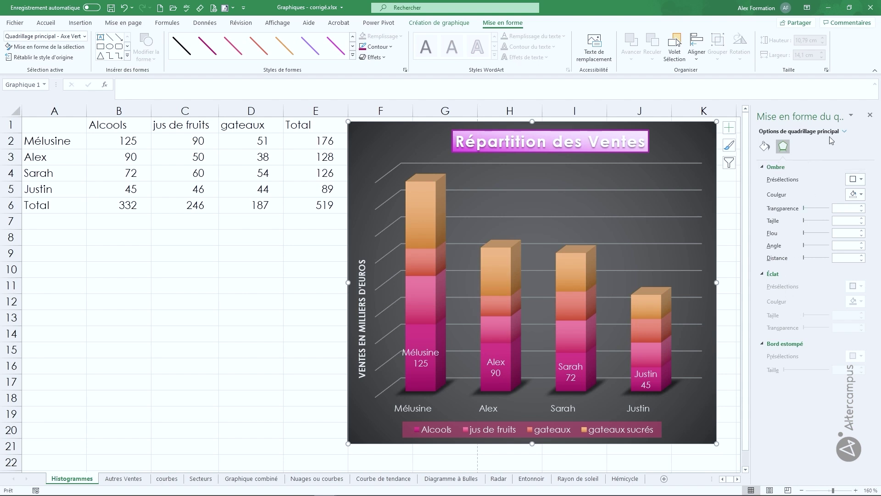
pyautogui.click(766, 146)
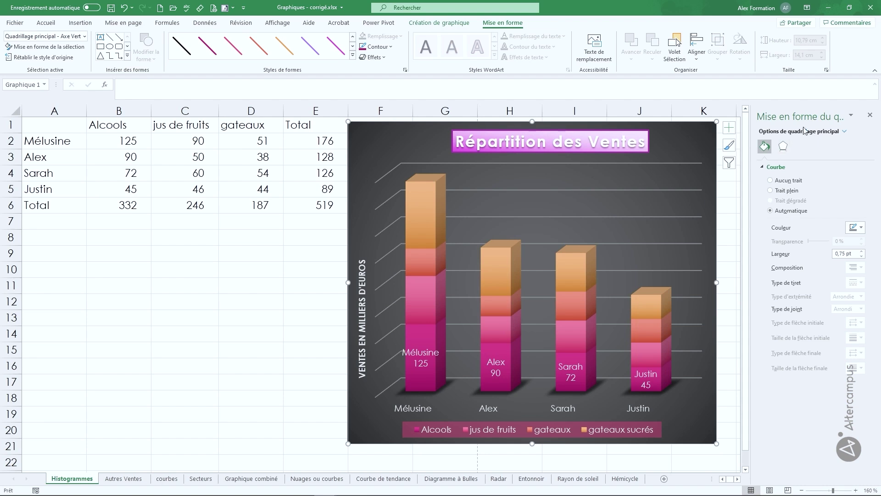
pyautogui.click(787, 147)
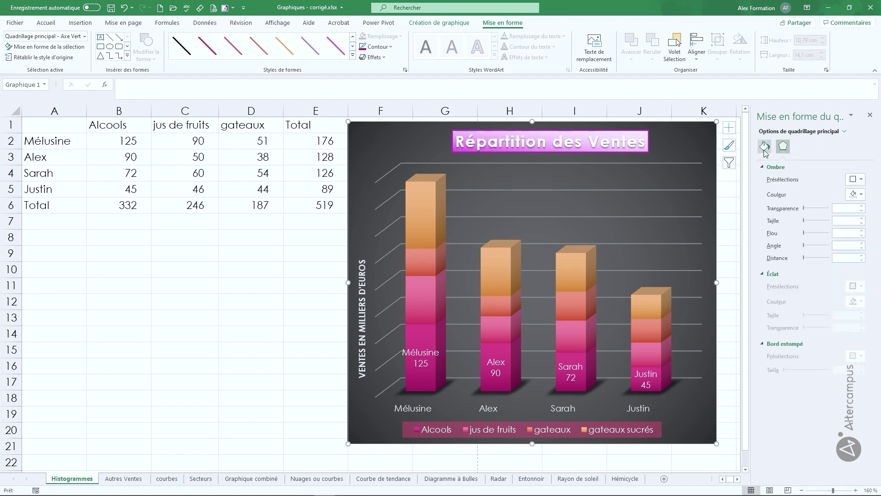
# Step: Select the vertical axis title and review its text, effect, fill and border formatting options
pyautogui.click(366, 278)
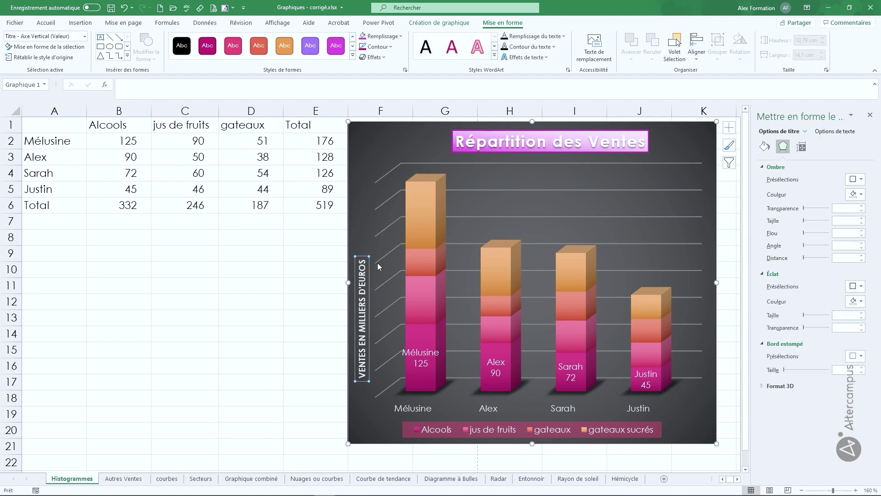
pyautogui.click(833, 131)
pyautogui.click(790, 132)
pyautogui.click(788, 145)
pyautogui.click(759, 145)
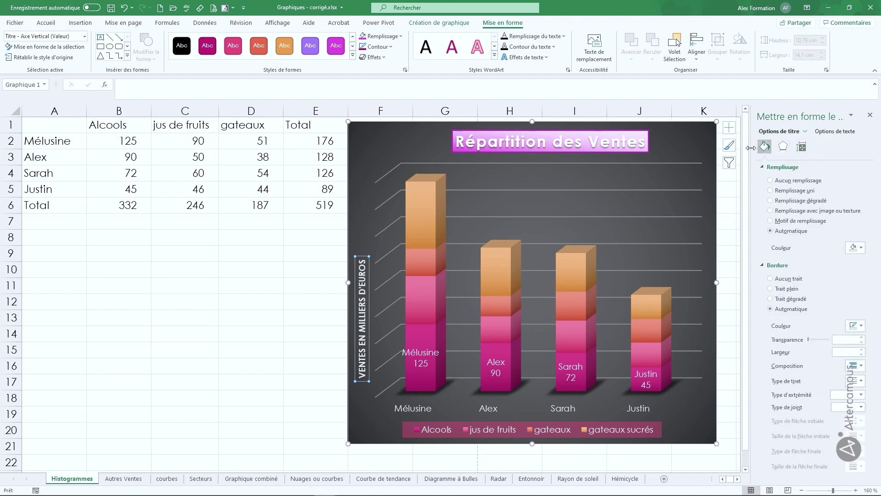
# Step: Give the Alcools series a solid fill in a custom pale mint green
pyautogui.click(428, 335)
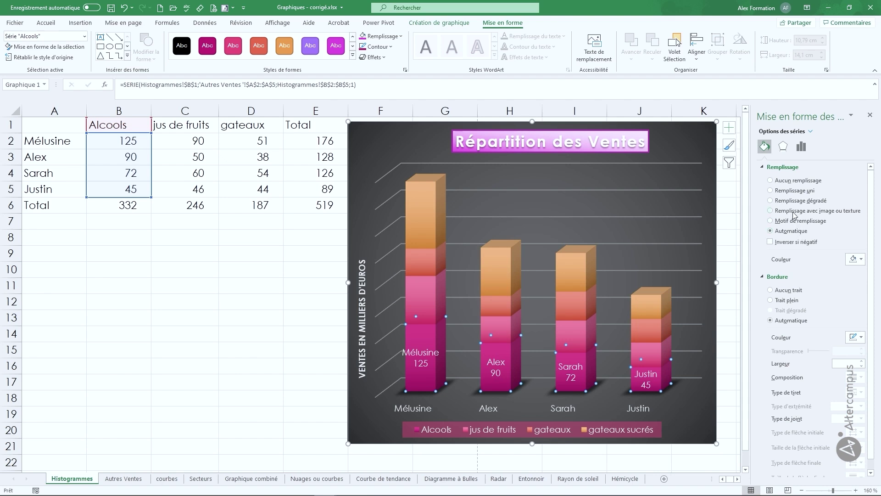
pyautogui.click(787, 191)
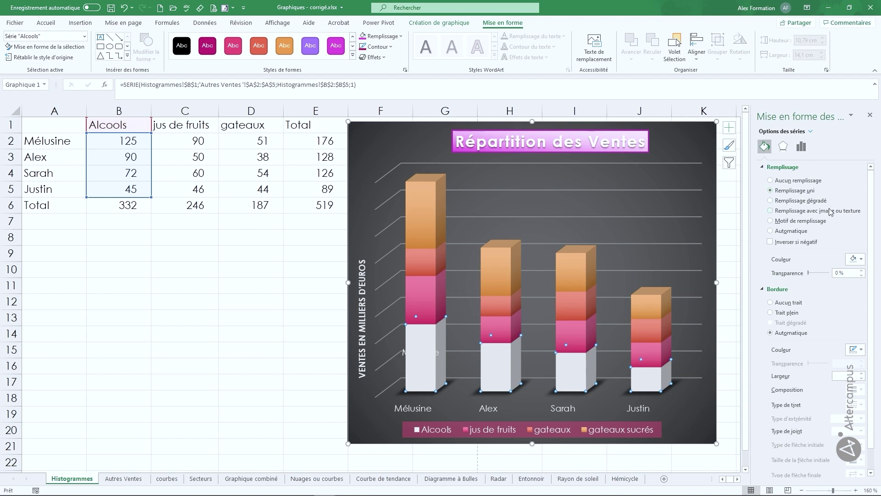
pyautogui.click(852, 259)
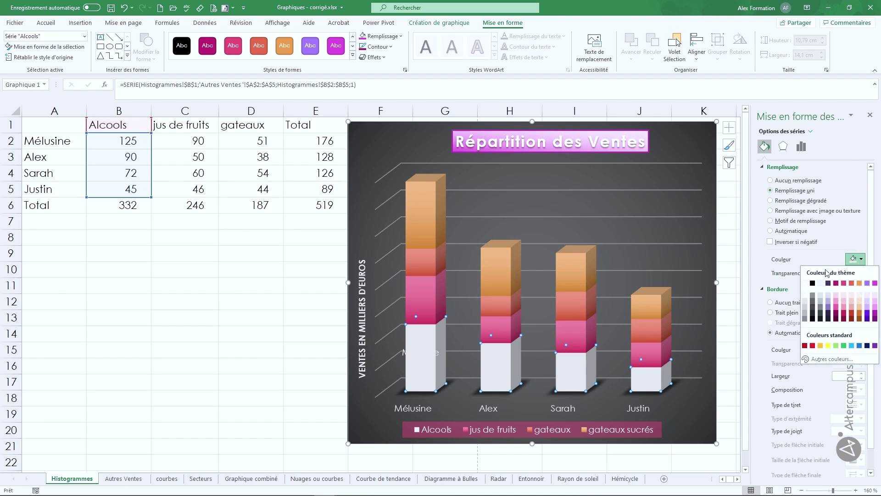
pyautogui.click(832, 359)
pyautogui.click(204, 157)
pyautogui.click(293, 131)
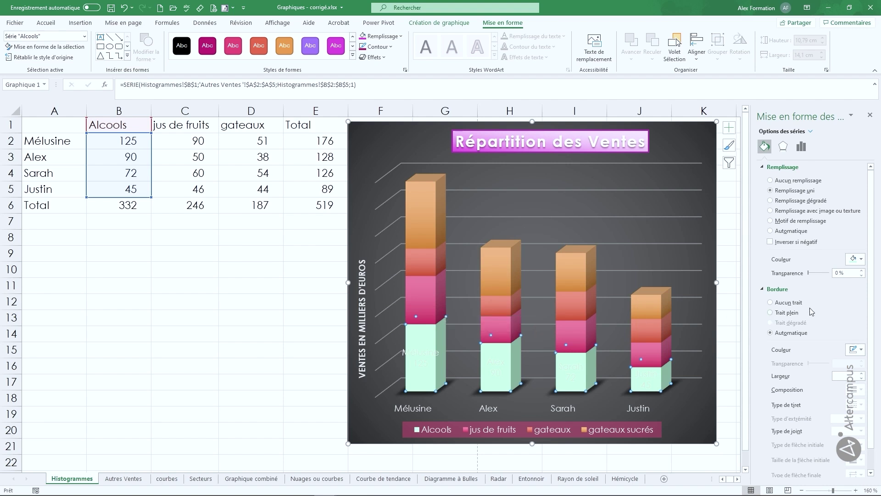
# Step: Undo the custom colour and the solid fill on the Alcools series
pyautogui.click(124, 10)
pyautogui.click(124, 10)
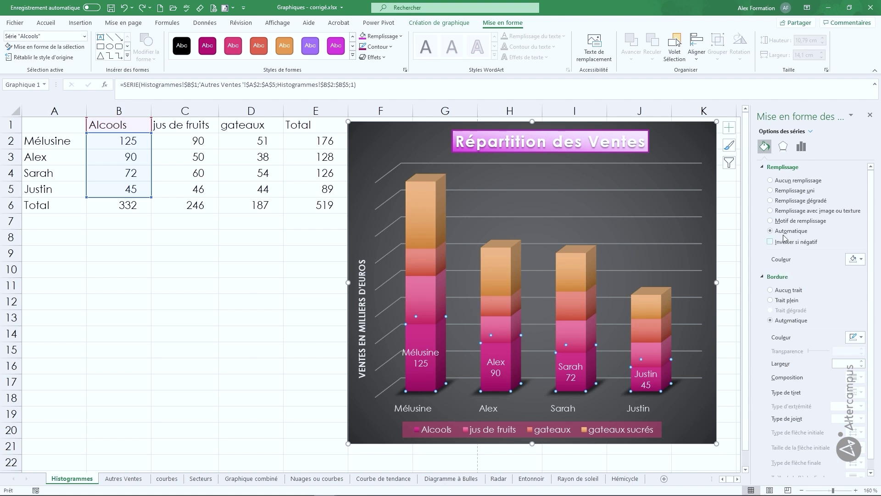
# Step: Widen the chart's columns by setting the series gap width (Largeur de l'intervalle) to 46 %
pyautogui.click(787, 146)
pyautogui.click(800, 148)
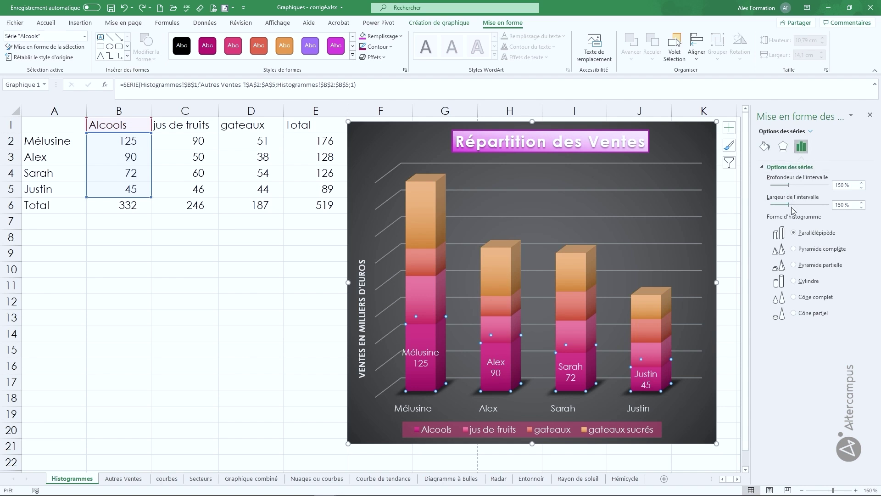
pyautogui.moveTo(789, 207); pyautogui.dragTo(802, 208)
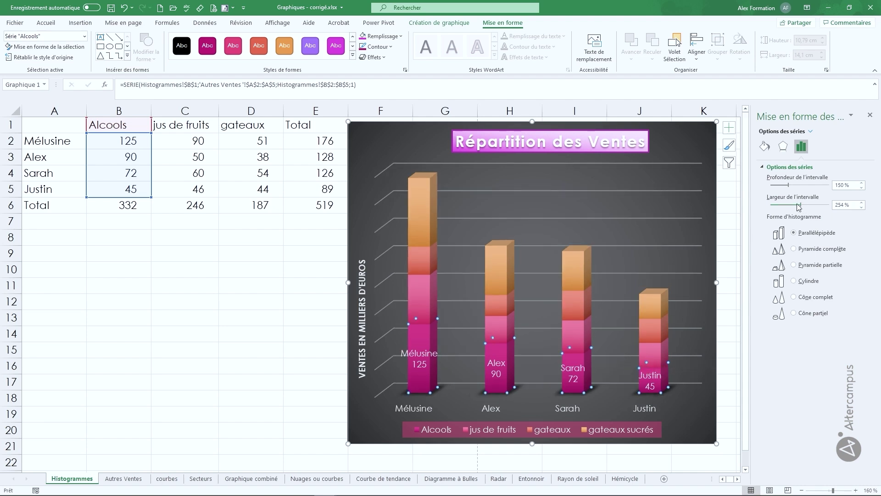
pyautogui.moveTo(802, 209); pyautogui.dragTo(776, 207)
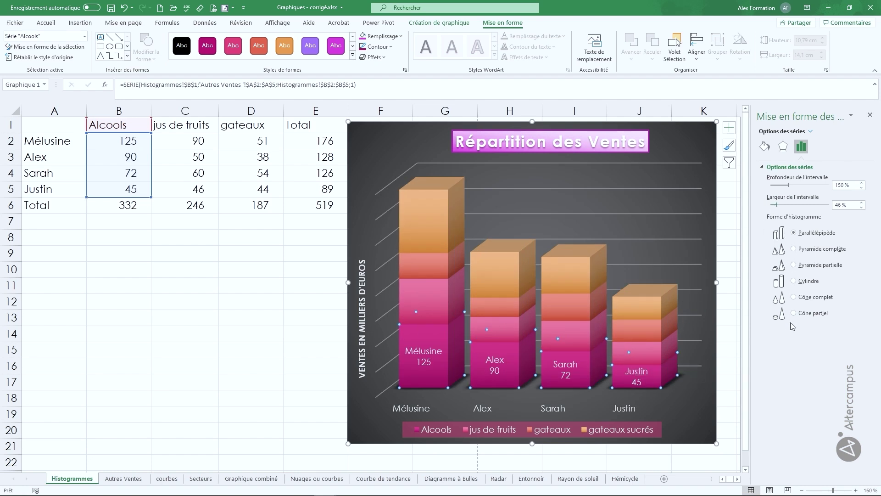
# Step: Try the full pyramid, partial pyramid, full cone and box shapes on the columns, and set the column shape to Cylindre
pyautogui.click(794, 250)
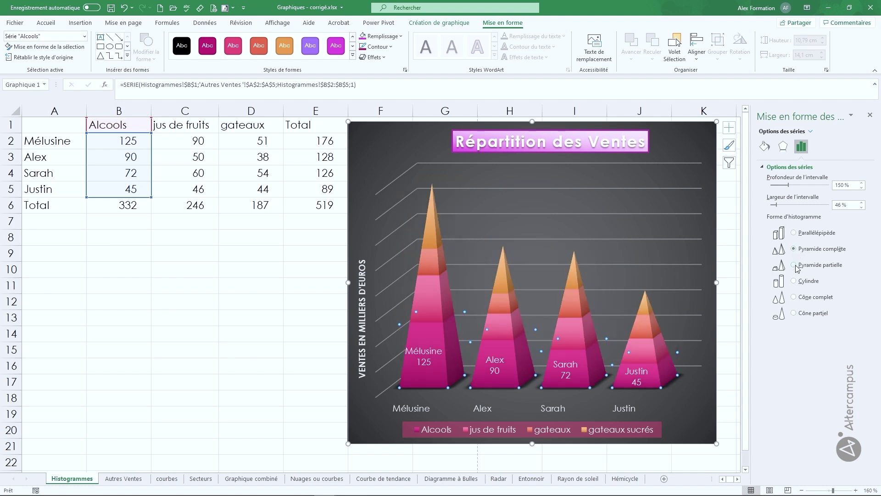
pyautogui.click(794, 266)
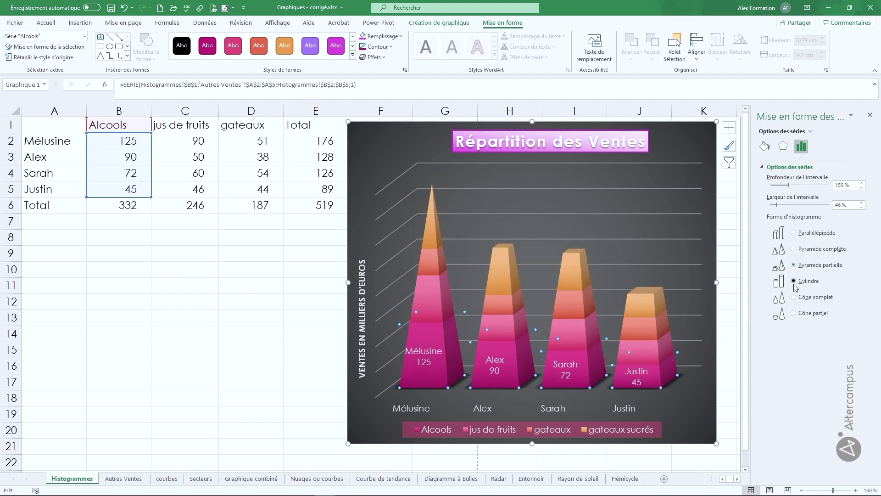
pyautogui.click(794, 281)
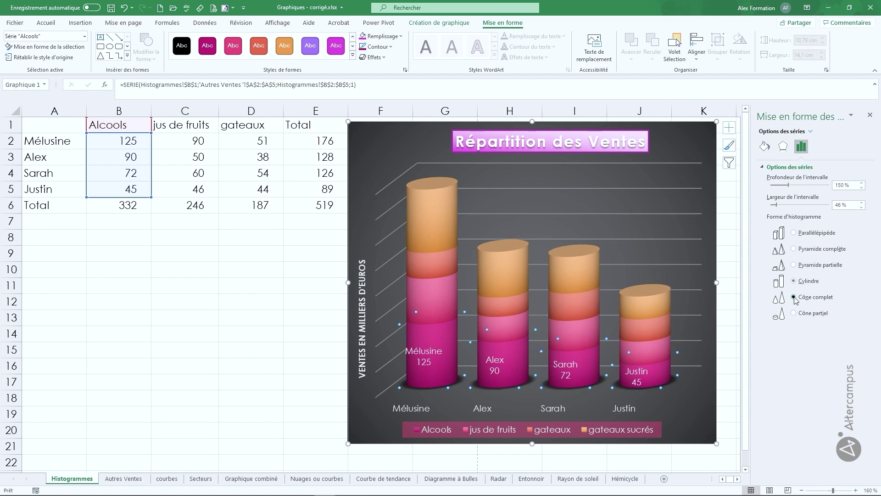
pyautogui.click(794, 297)
pyautogui.click(794, 249)
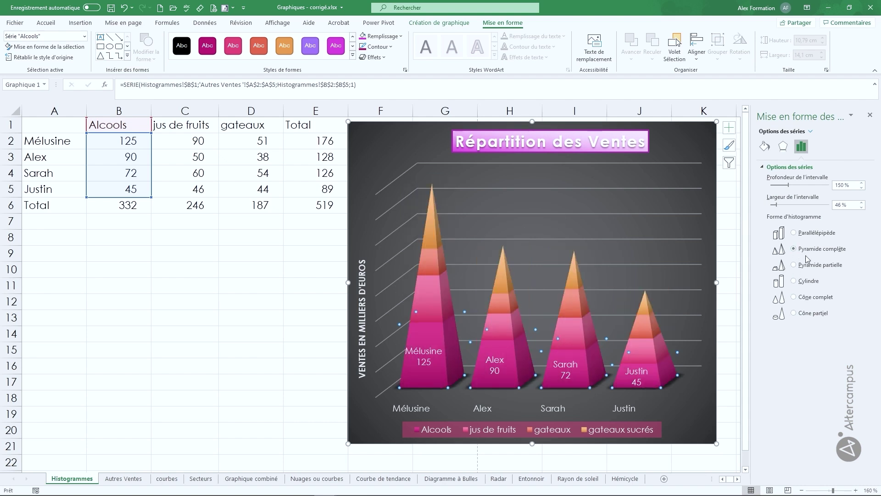
pyautogui.click(794, 234)
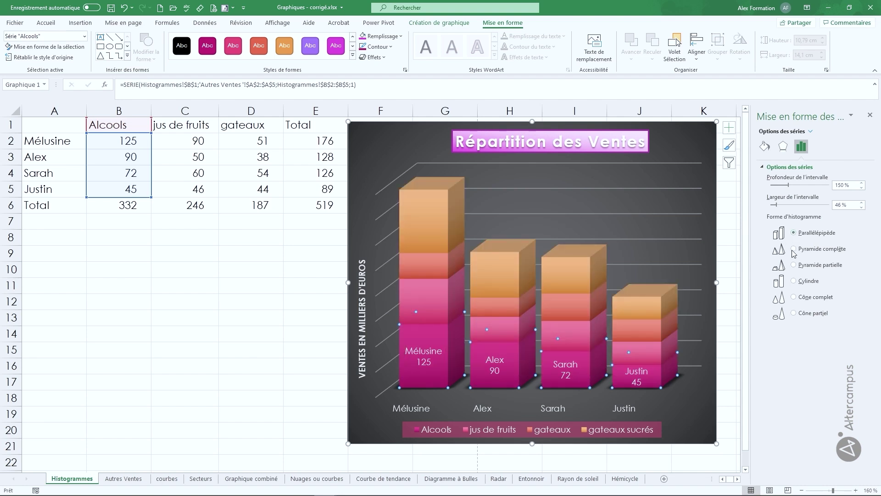
pyautogui.click(794, 282)
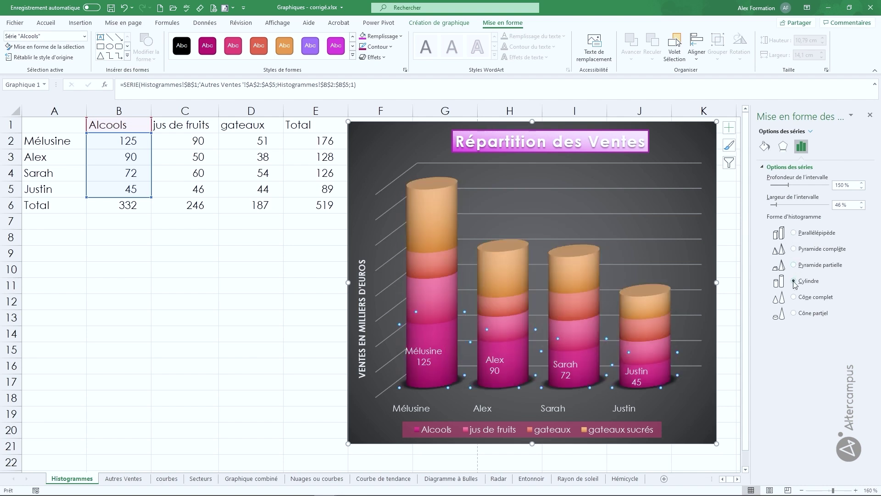